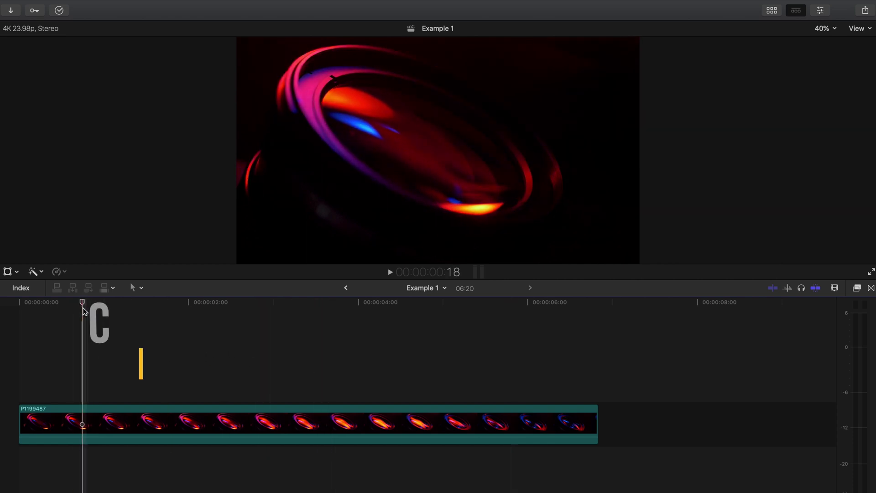
- Add a Basic Title over the footage, with its start and end trimmed inside the clip
key(ctrl+t)
scroll(83, 311, left, 5)
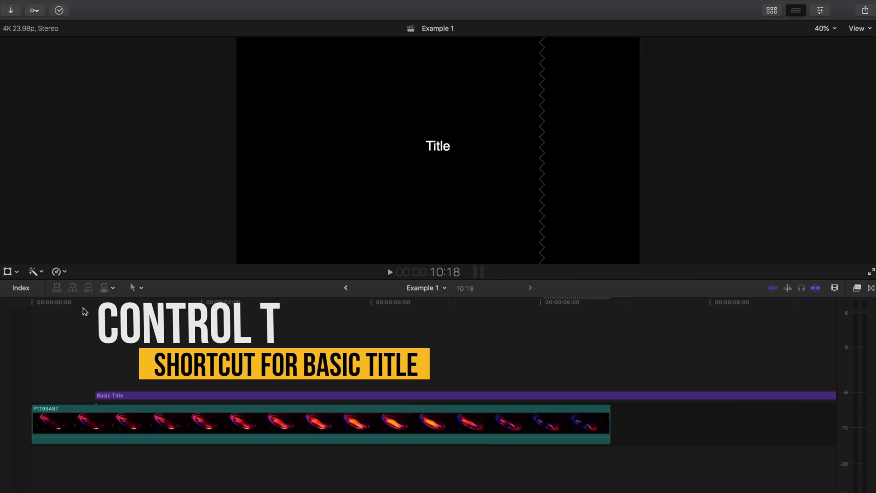
key(alt+bracketright)
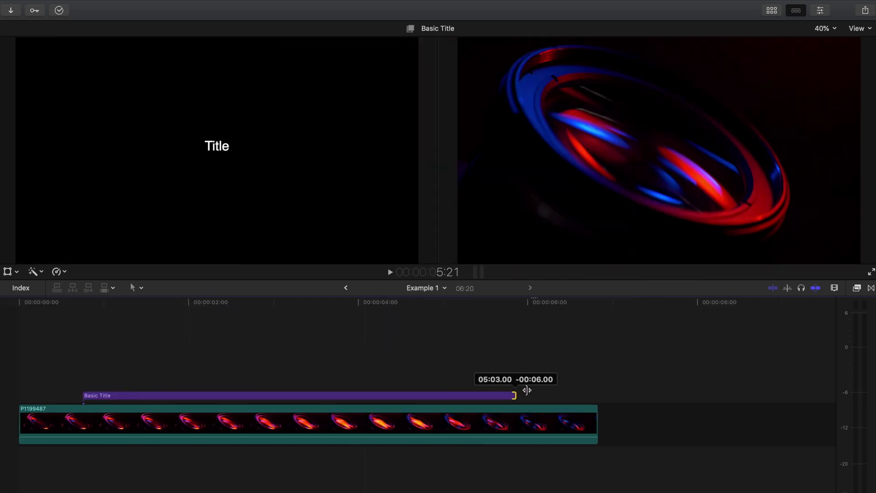
drag(486, 394, 503, 394)
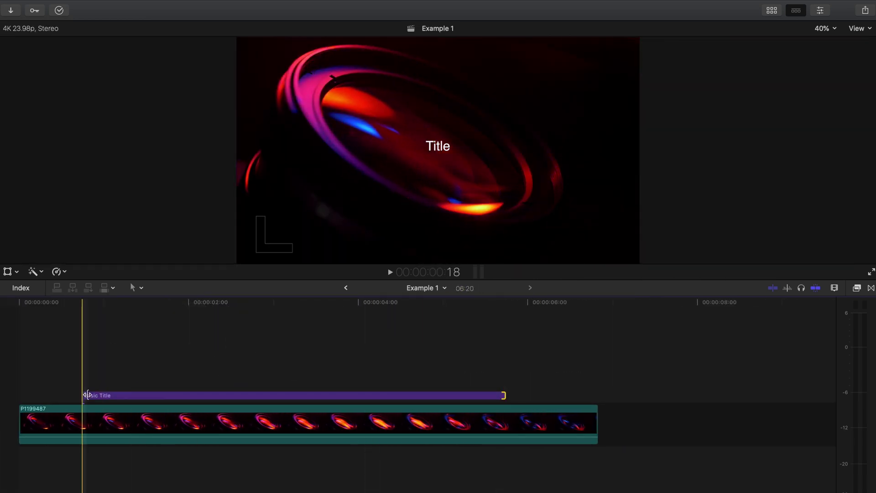
drag(83, 395, 78, 395)
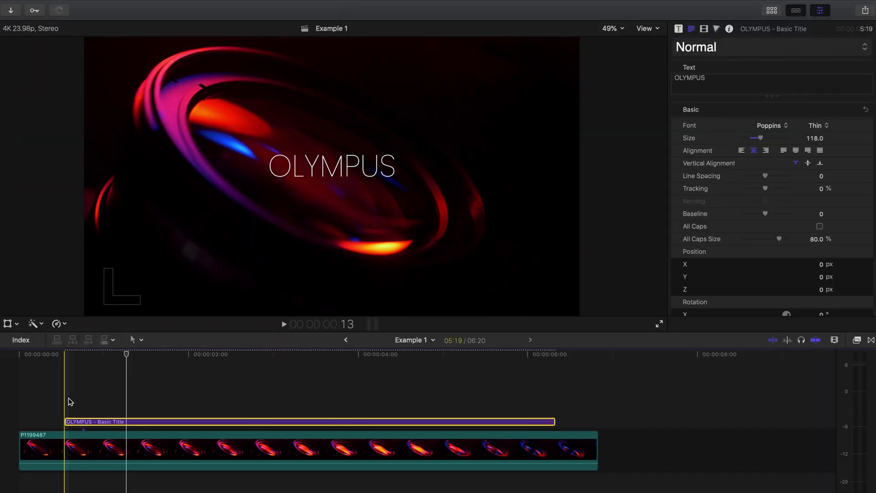
key(super+equal)
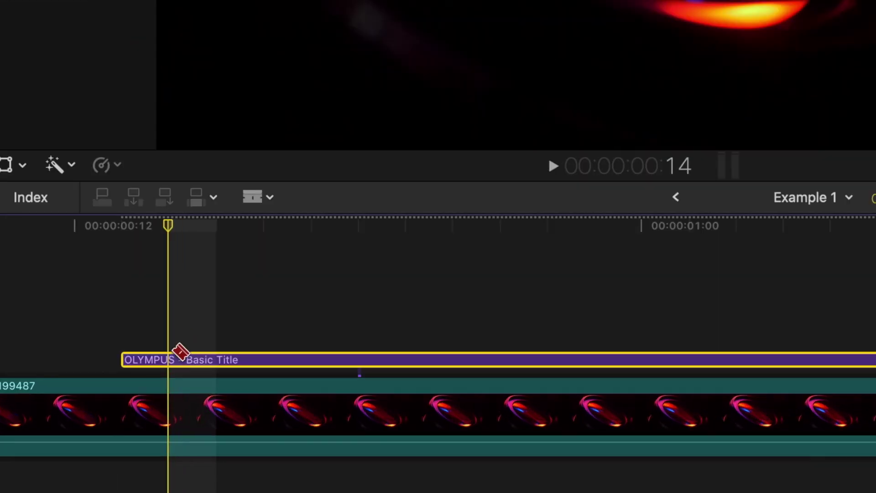
- Blade the title's opening into a series of one-frame pieces
click(171, 359)
key(Right)
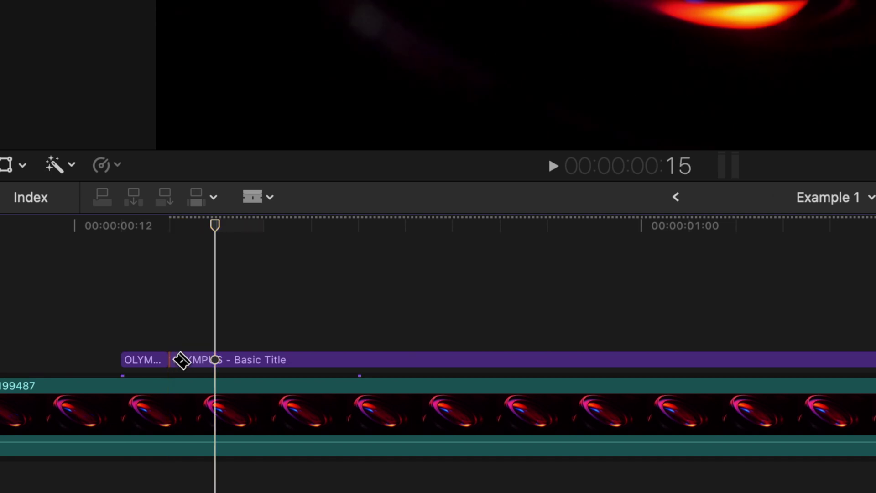
click(216, 360)
key(Right)
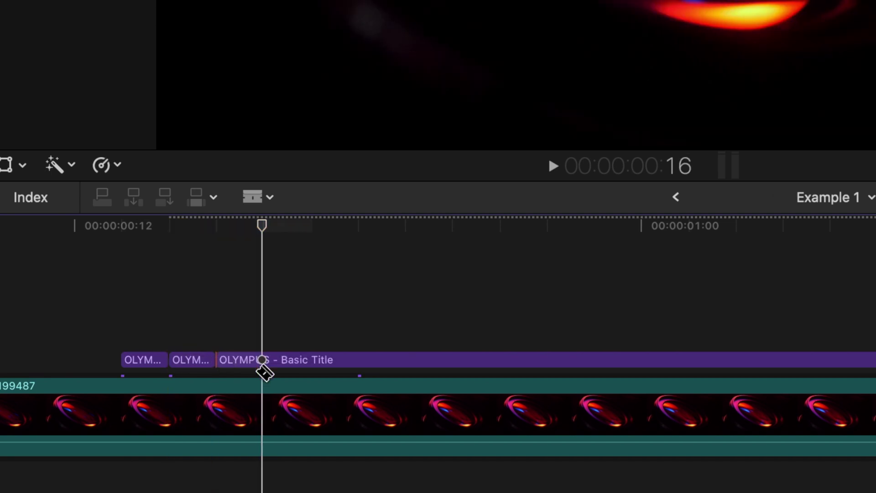
click(263, 359)
key(Right)
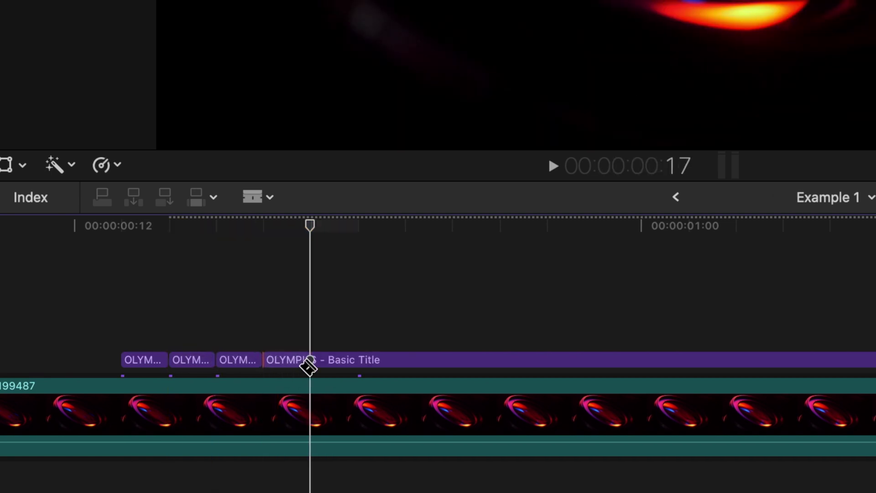
click(310, 363)
key(Right)
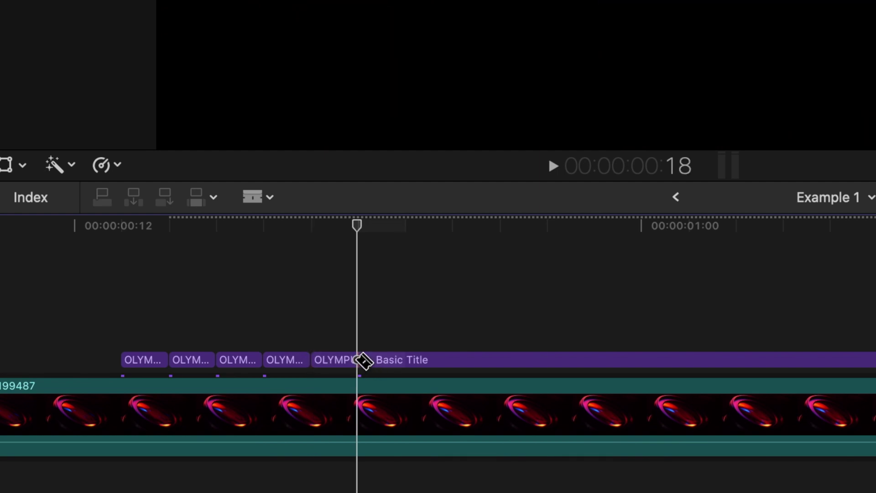
click(363, 360)
key(Right)
click(409, 361)
key(Right)
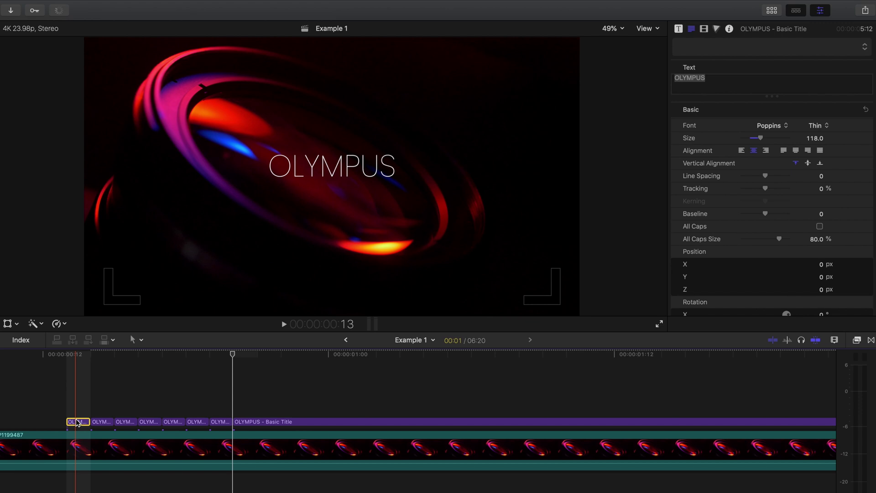
- Delete four alternate title pieces to leave gaps, then play back the stutter
key(Delete)
click(122, 421)
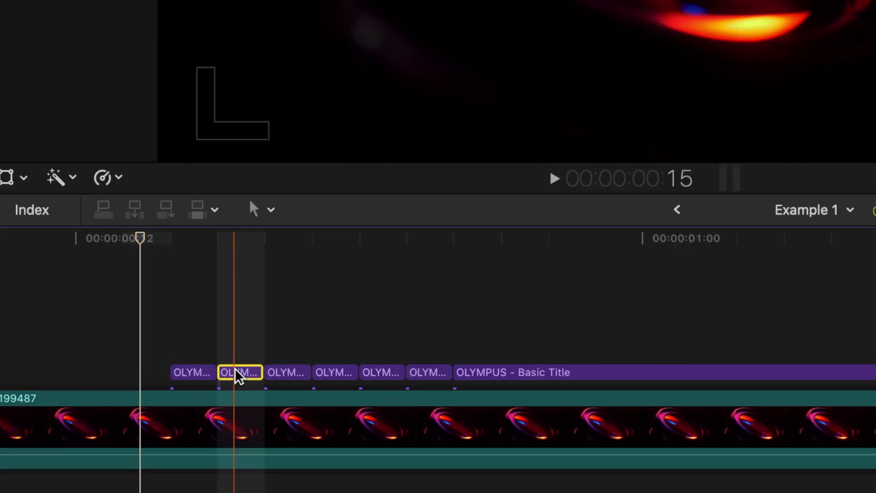
key(Delete)
click(340, 382)
key(Delete)
click(422, 373)
key(Delete)
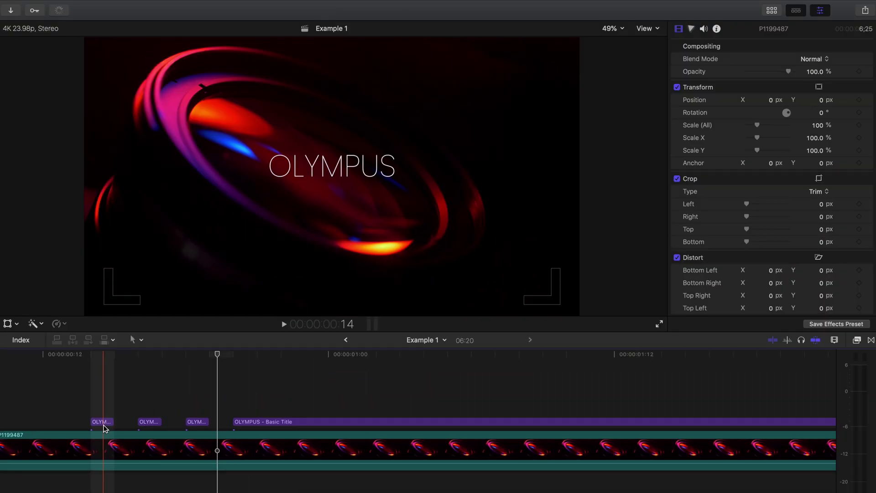
key(space)
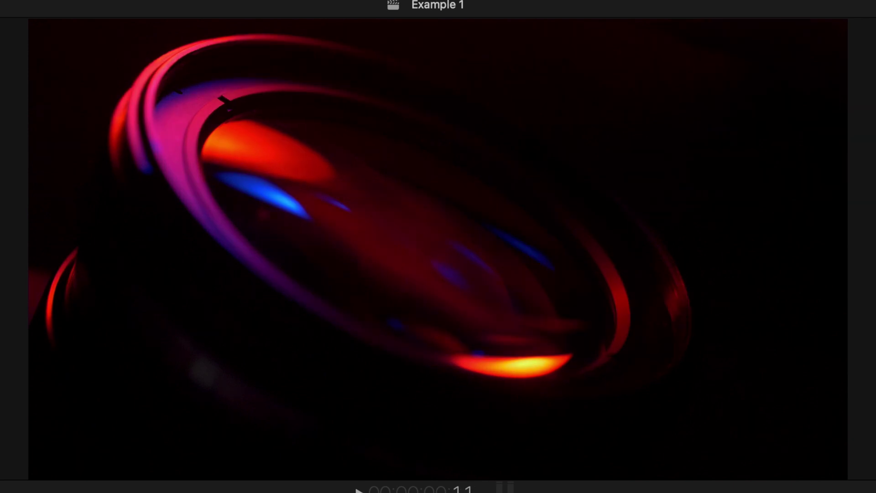
key(space)
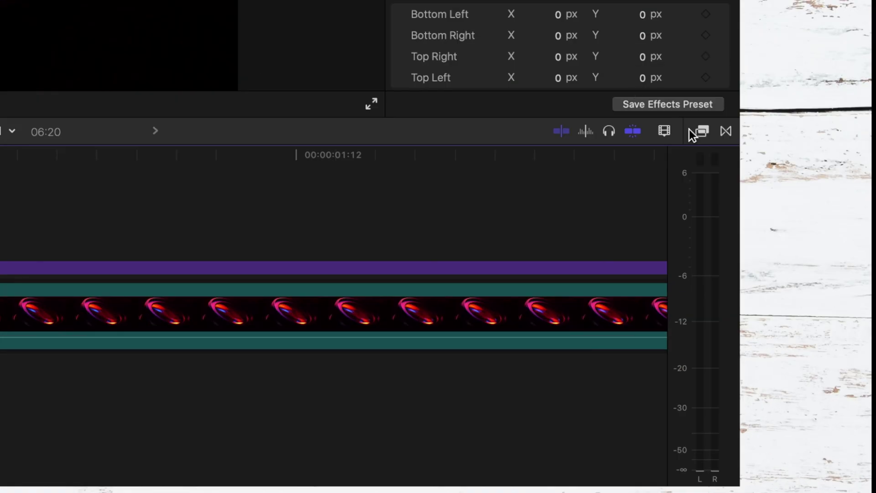
- Apply Zoom blur to the first two title pieces, setting the first one's Amount to 32
click(698, 132)
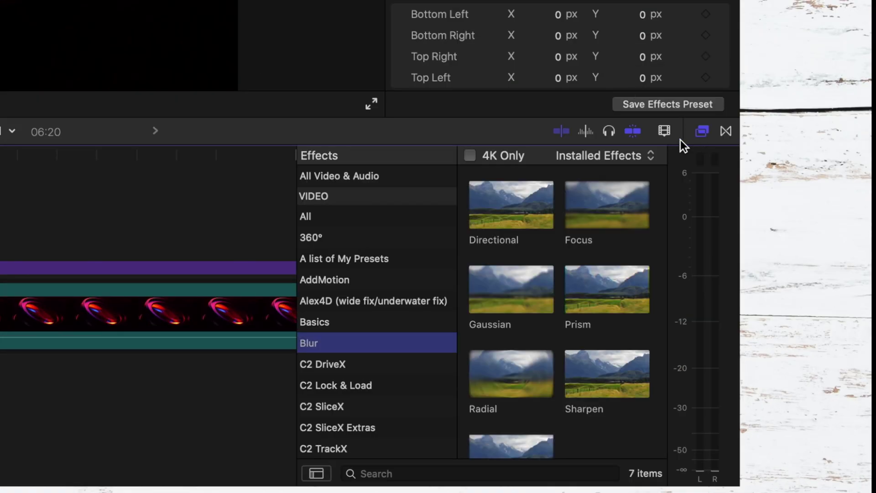
scroll(494, 323, down, 2)
drag(508, 401, 232, 383)
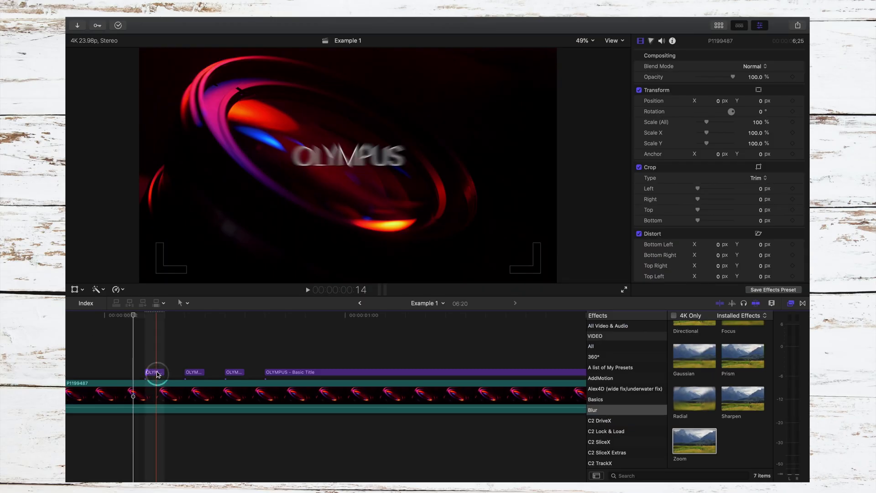
drag(159, 370, 152, 370)
drag(693, 442, 191, 371)
click(498, 70)
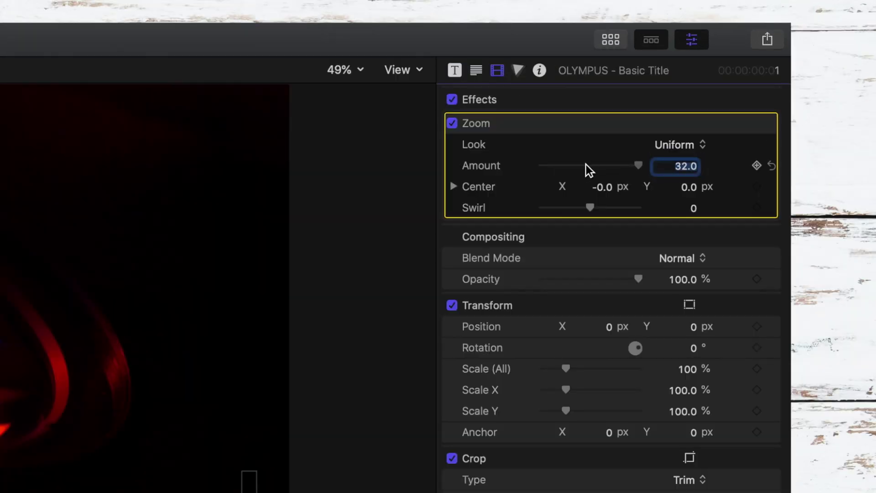
text(32)
key(Return)
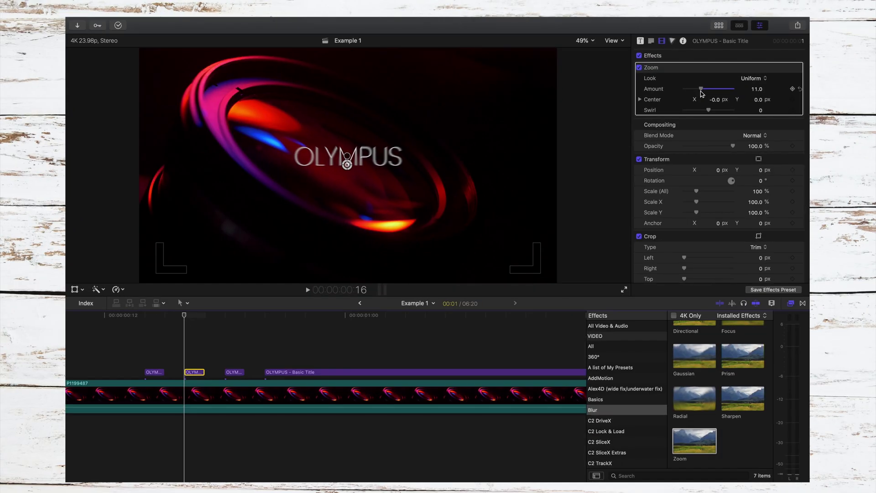
- Apply Prism to the second and third title pieces, with a lower Amount on the third
click(643, 475)
text(PRISM)
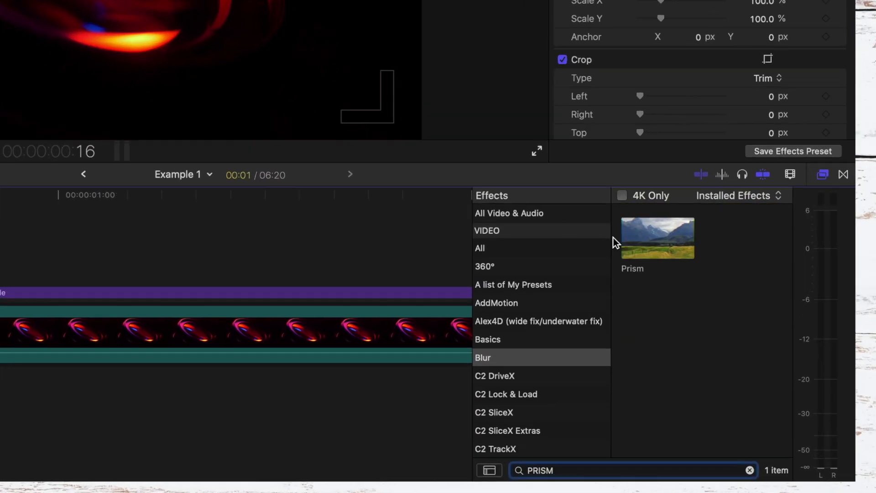
mouse_move(649, 211)
mouse_down()
mouse_move(201, 384)
mouse_move(197, 376)
mouse_up()
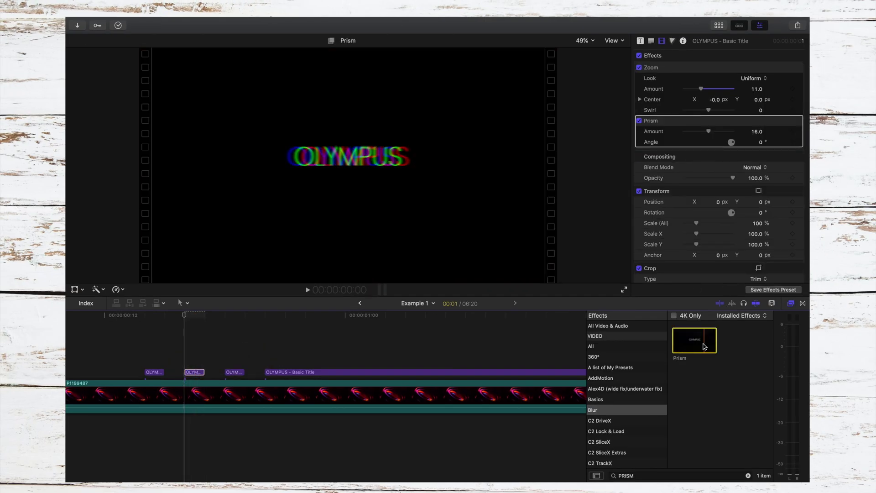
drag(261, 353, 233, 371)
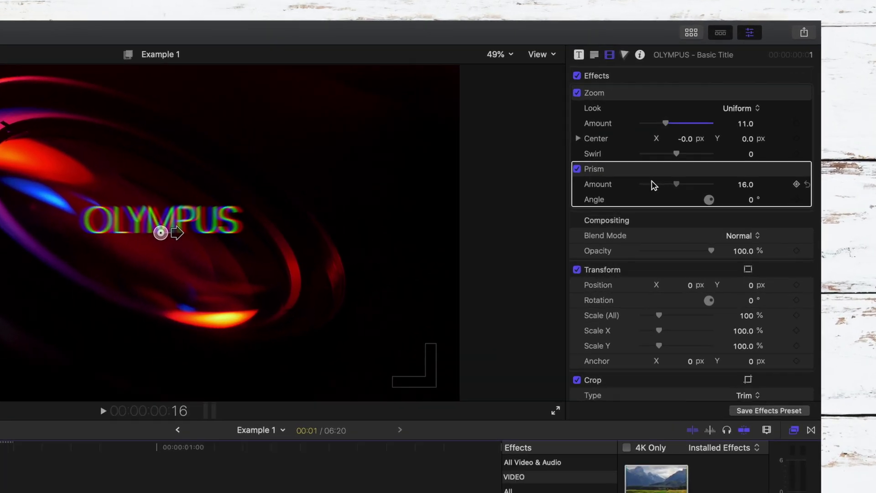
drag(650, 184, 616, 250)
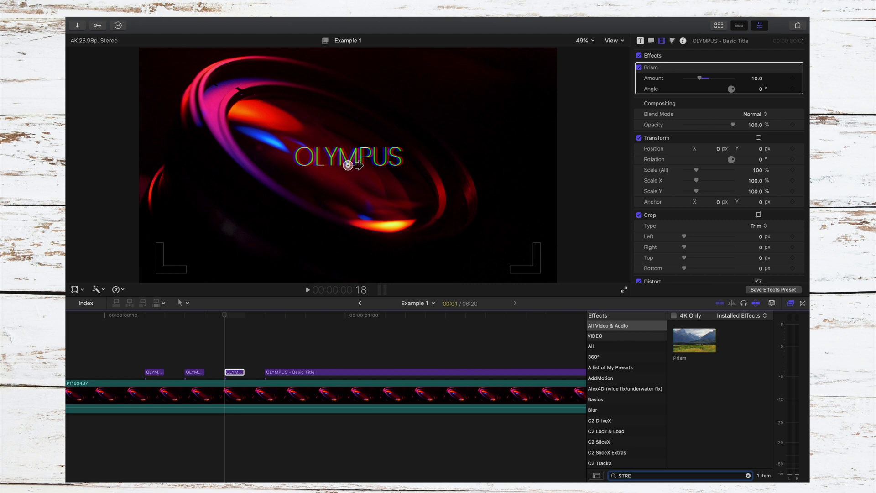
text(STREAKS)
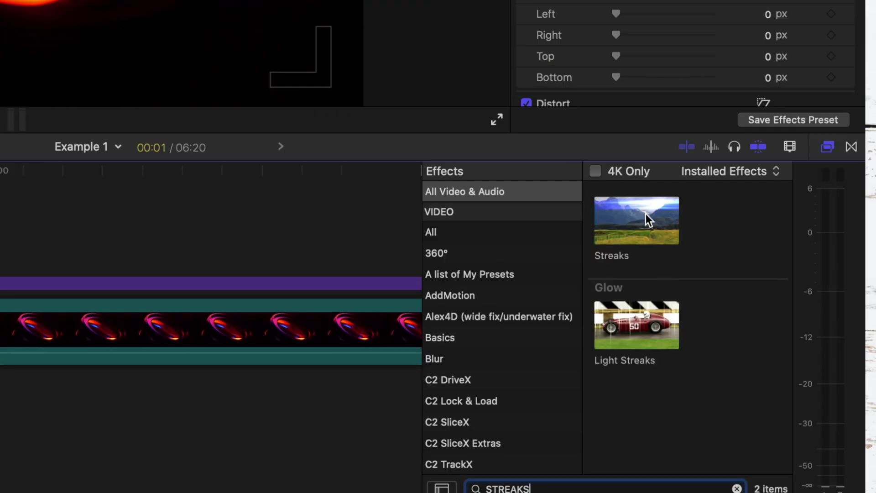
- Add Streaks to a flicker title with a lowered Amount, and to the main OLYMPUS title
drag(645, 213, 195, 375)
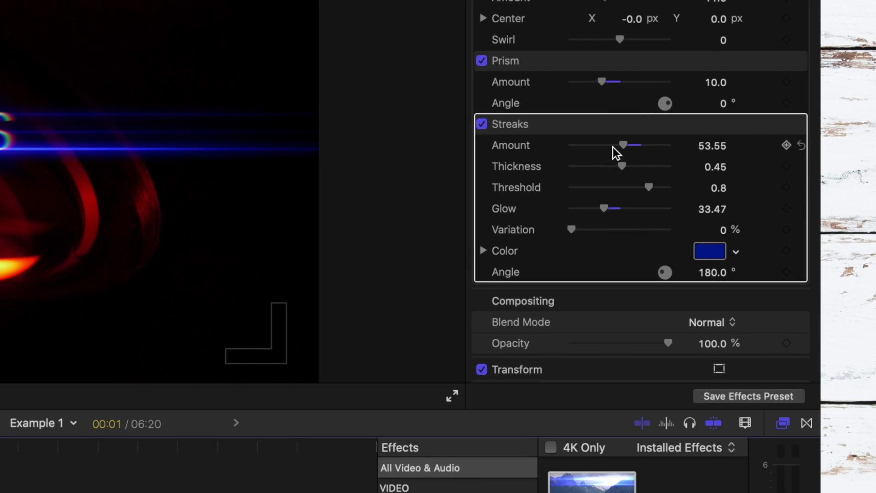
drag(612, 147, 616, 143)
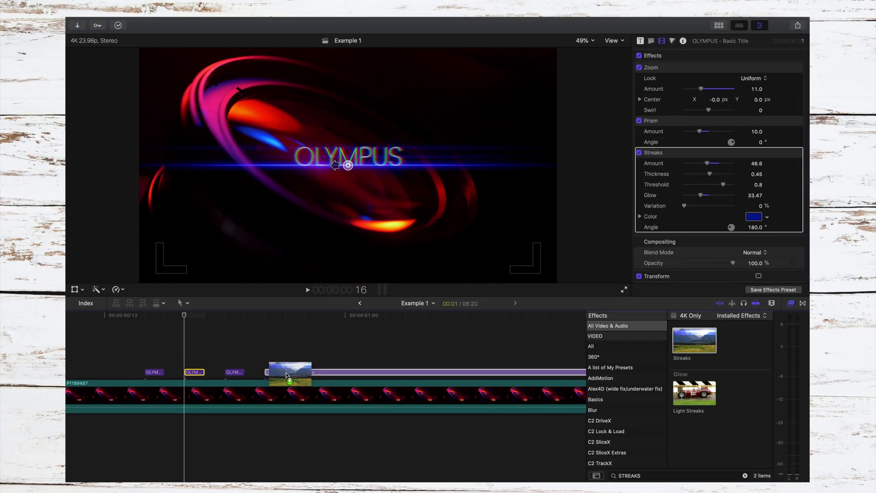
drag(328, 358, 288, 375)
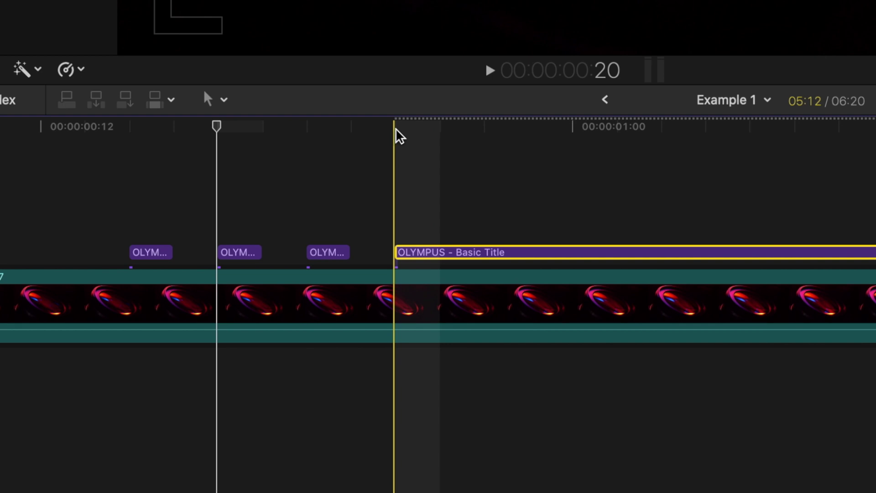
- At the main title's start, set Streaks Amount to 17.28 and Glow to 7.5
click(264, 316)
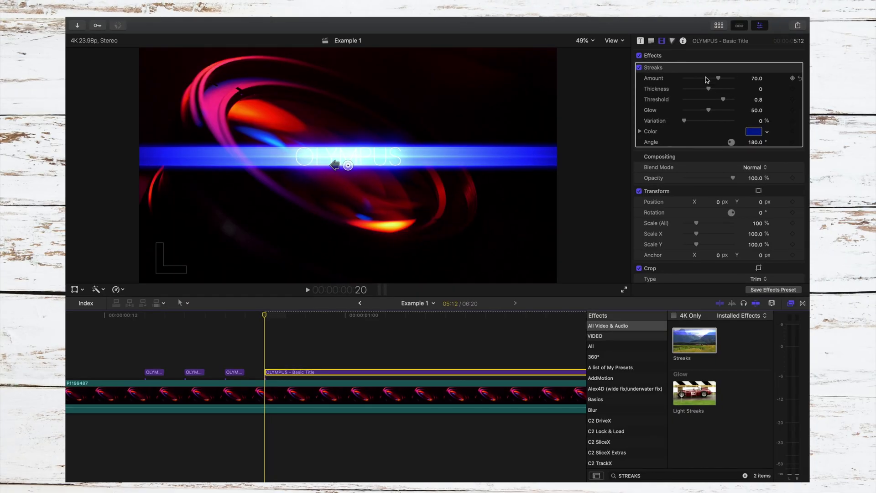
drag(706, 80, 692, 79)
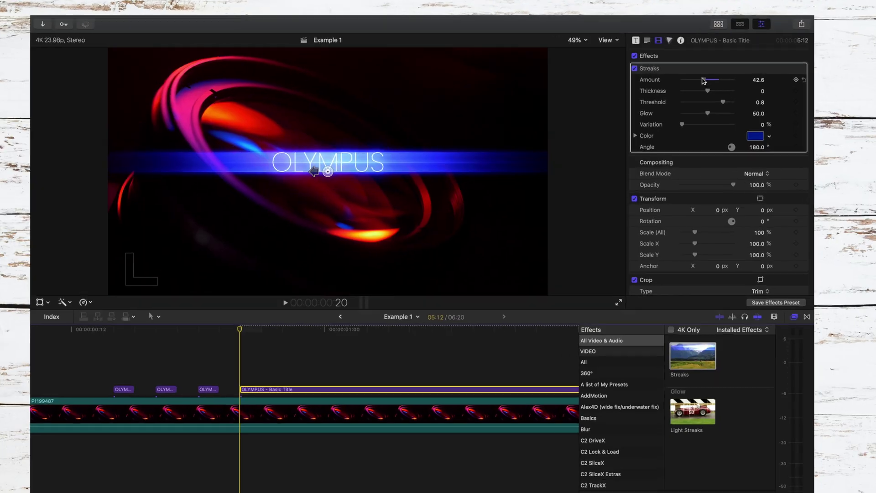
drag(709, 110, 696, 111)
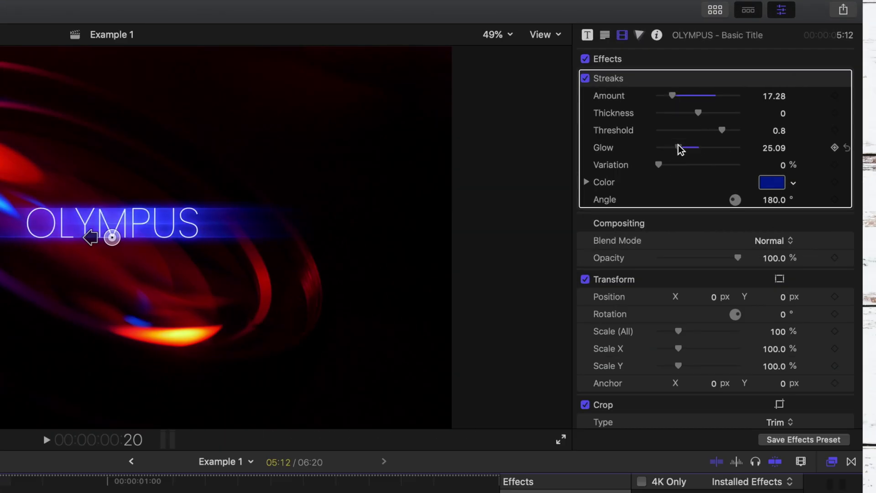
drag(680, 149, 664, 148)
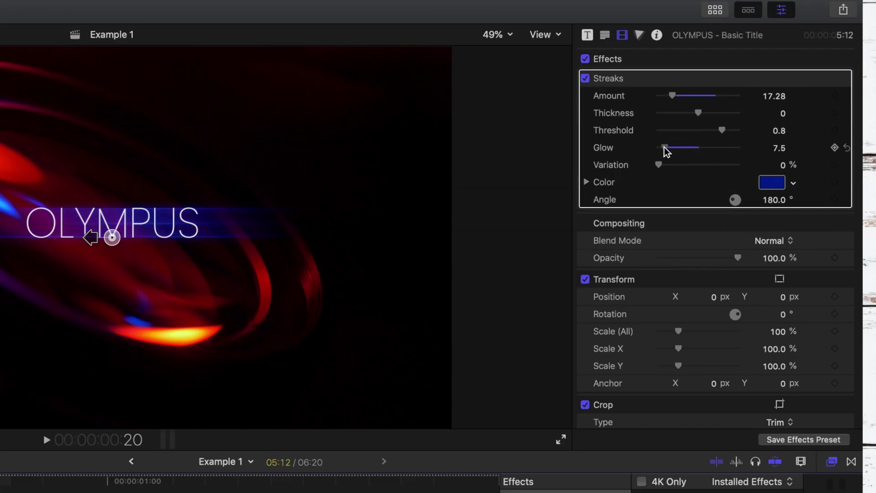
- Keyframe the Streaks Amount, then set it to 0 one frame later
click(834, 96)
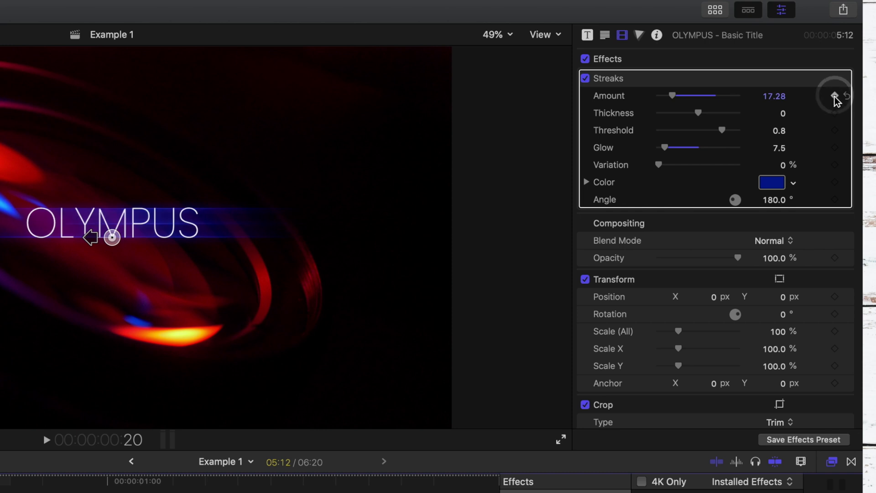
key(Right)
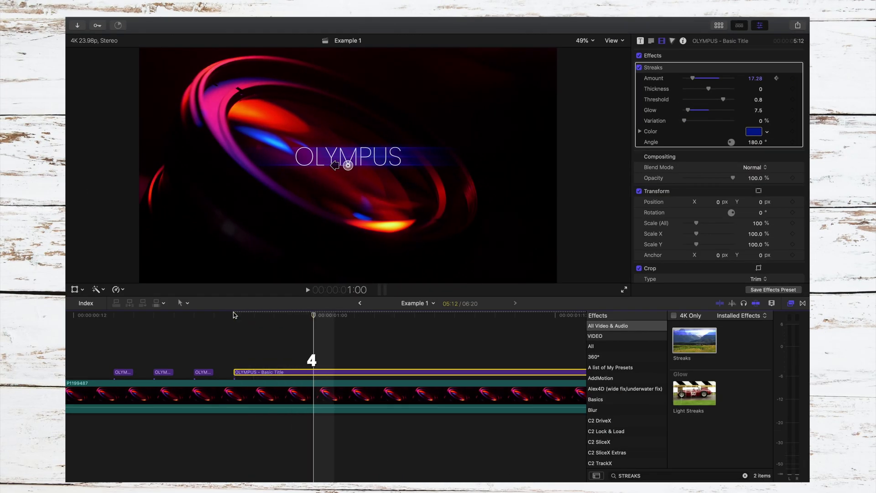
drag(668, 106, 656, 106)
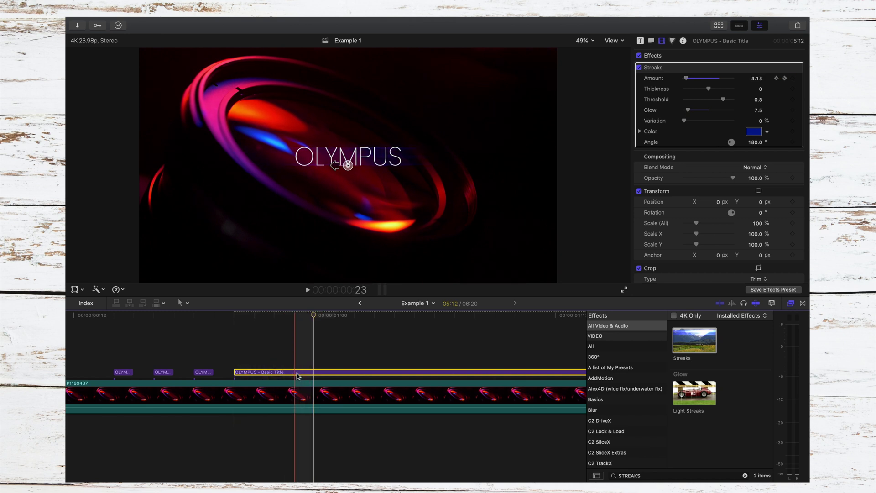
click(162, 372)
key(super+minus)
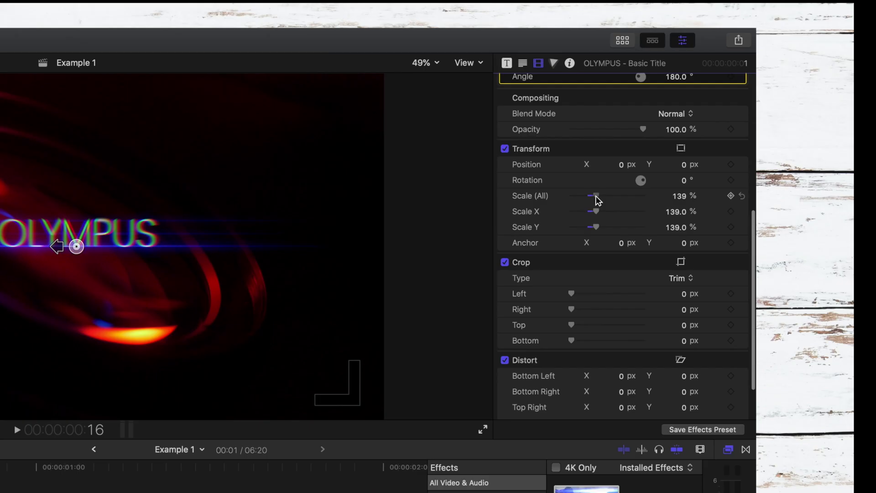
- Scale the second flicker title up to 119%, keeping the Thin Italic weight
drag(596, 196, 592, 196)
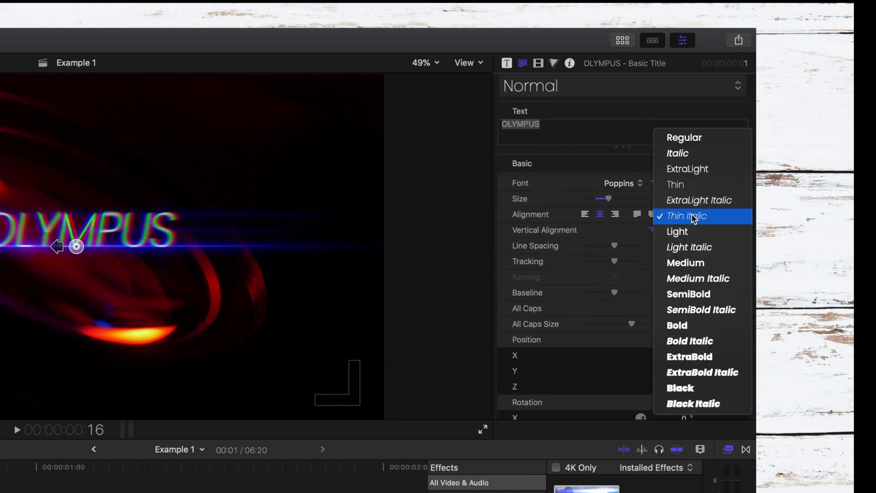
click(692, 217)
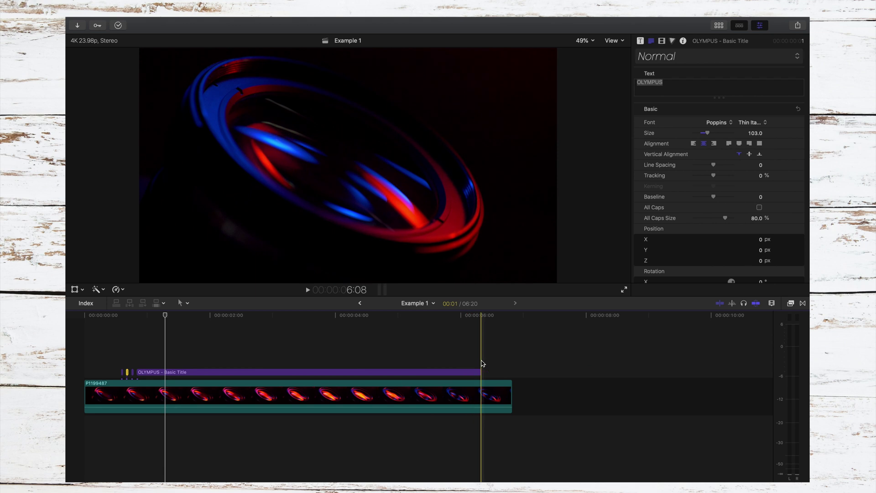
key(super+equal)
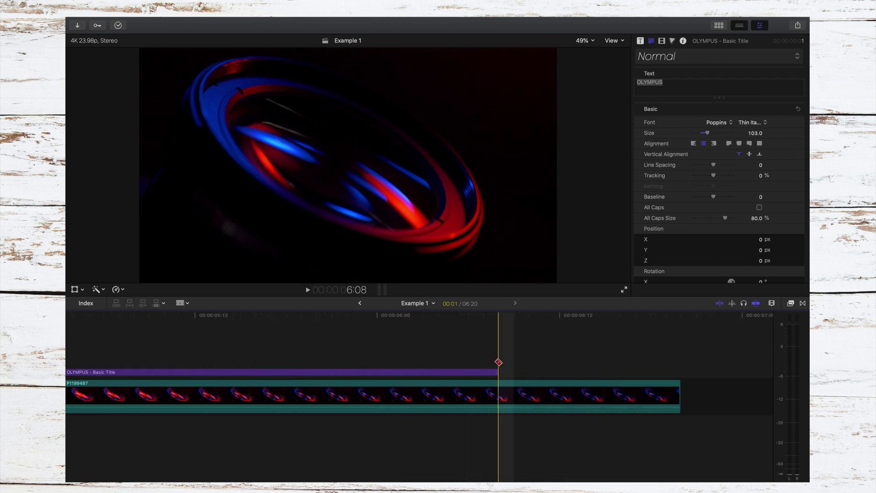
drag(497, 371, 496, 372)
key(Left)
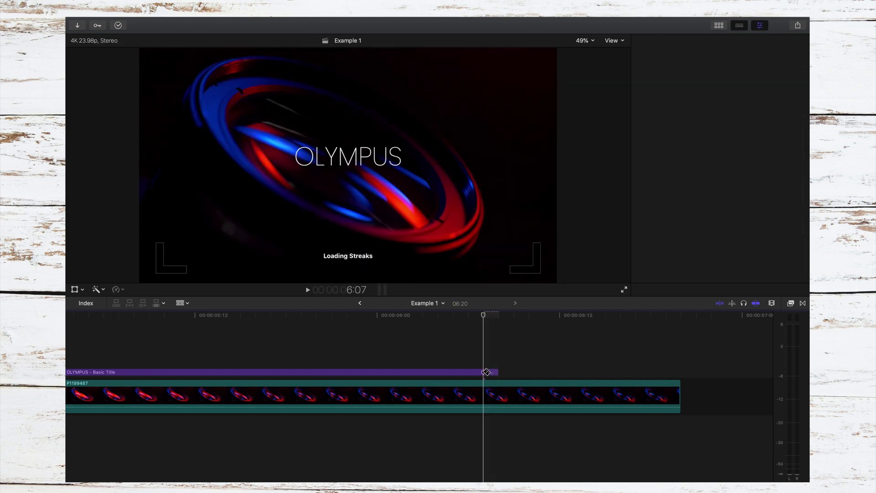
- Cut the main title's last four frames into one-frame pieces and delete alternate ones
click(486, 372)
key(super+b)
key(Left)
key(super+b)
key(Left)
key(super+b)
key(Left)
key(super+b)
key(Left)
key(super+b)
key(Left)
key(super+b)
key(Left)
key(super+b)
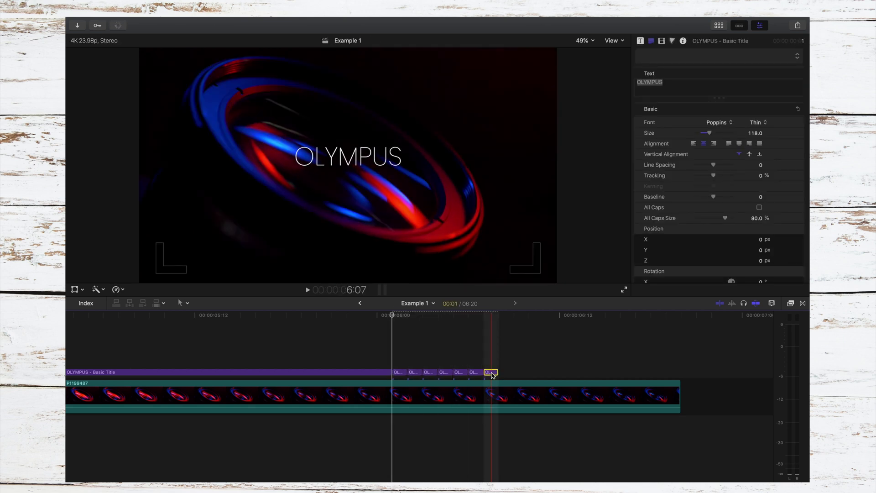
key(Delete)
key(super+equal)
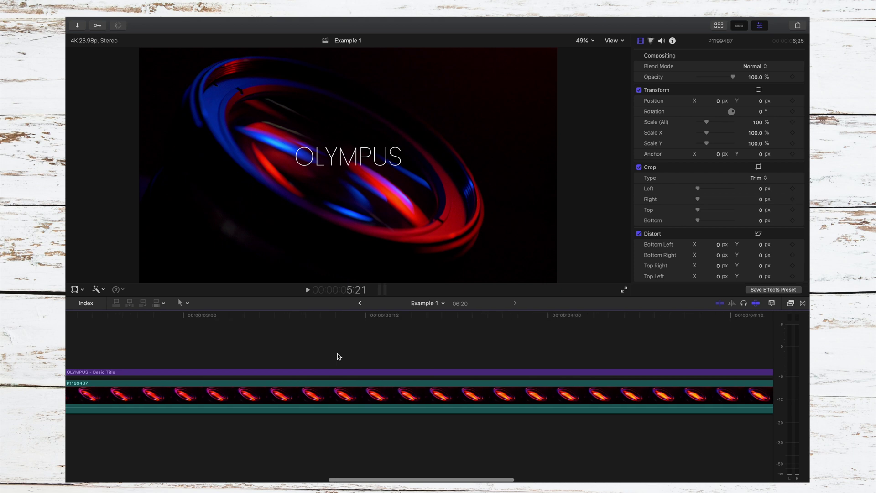
scroll(338, 357, left, 5)
scroll(338, 356, left, 5)
scroll(338, 356, left, 5)
- Copy an opening flicker title's Zoom blur and paste it onto an ending flicker title
click(309, 377)
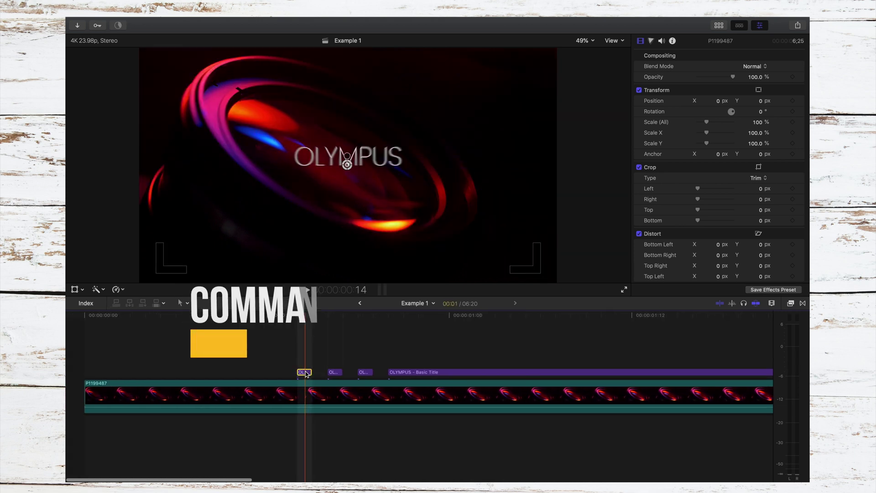
scroll(305, 374, right, 10)
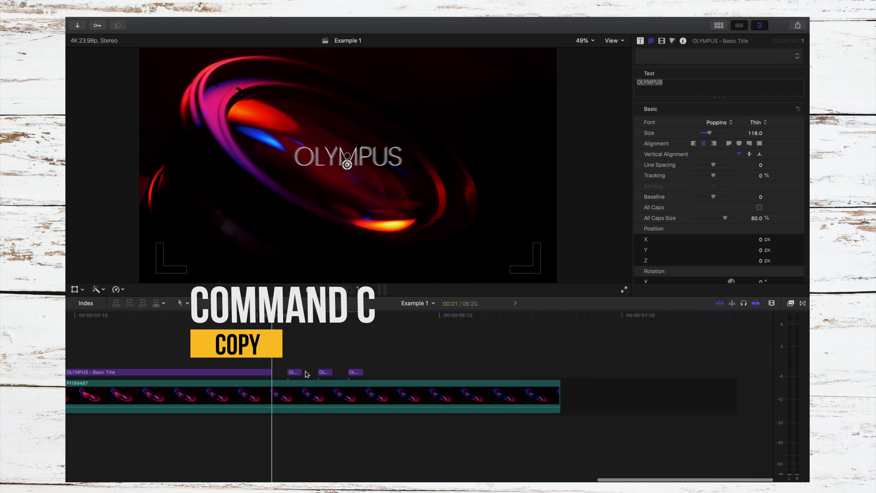
click(393, 373)
key(super+v)
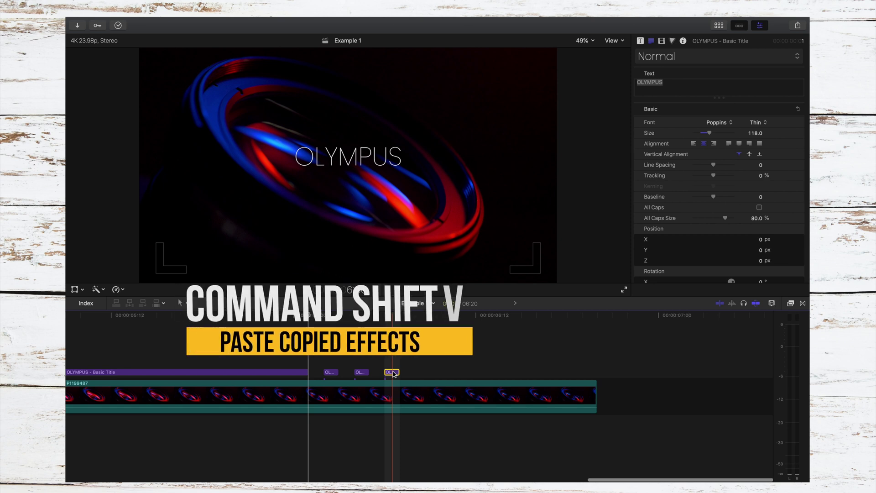
key(super+shift+v)
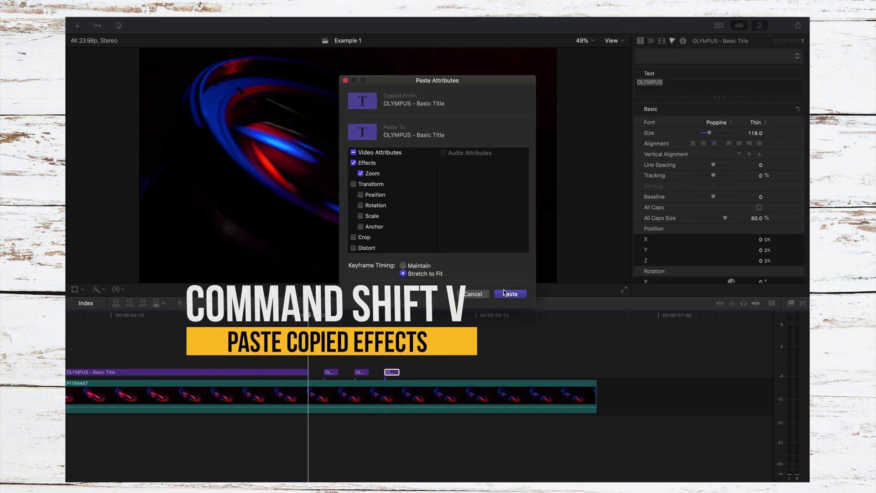
click(506, 294)
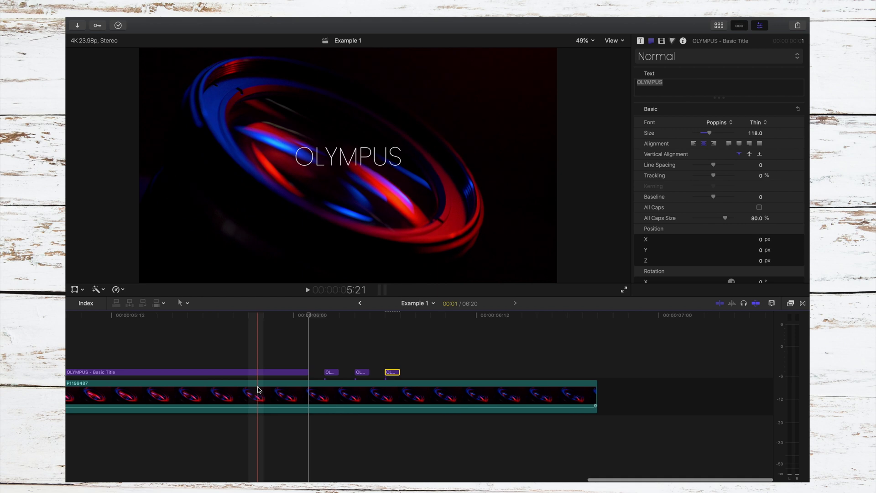
click(360, 371)
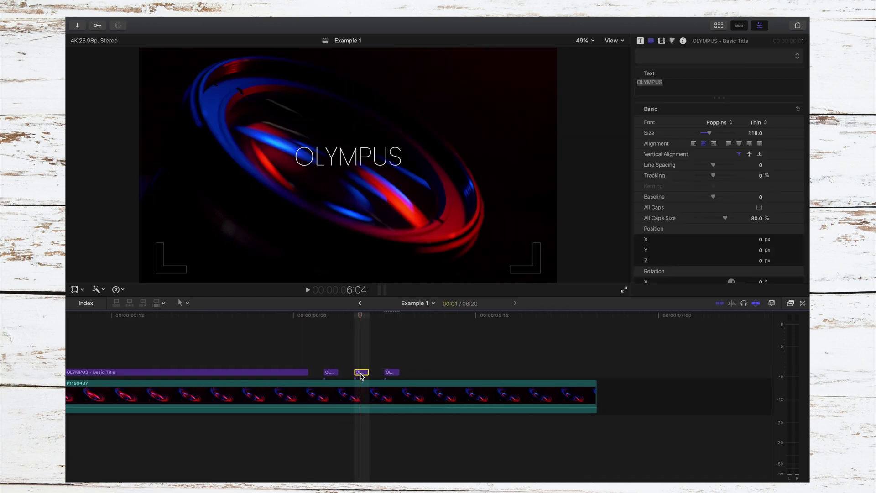